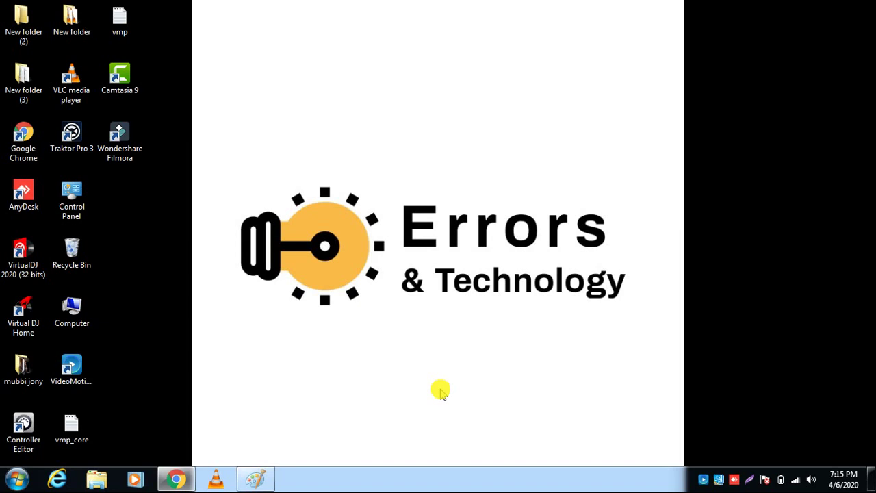
Step: Restore the Chrome window to show the cPanel home dashboard with its Files tools
{"action": "left_click", "coordinate": [255, 479]}
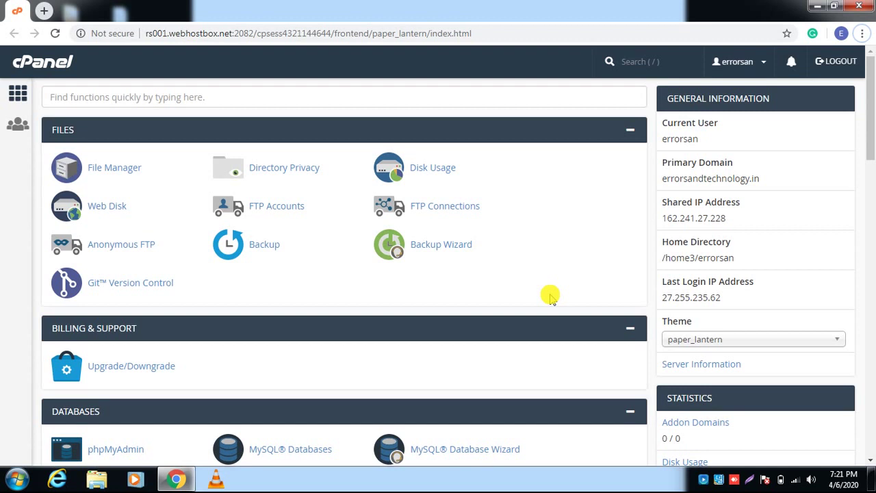
Step: Find 'sub', open Subdomains in a new tab, then open test.errorsandtechnology.in's document root
{"action": "left_click", "coordinate": [389, 100]}
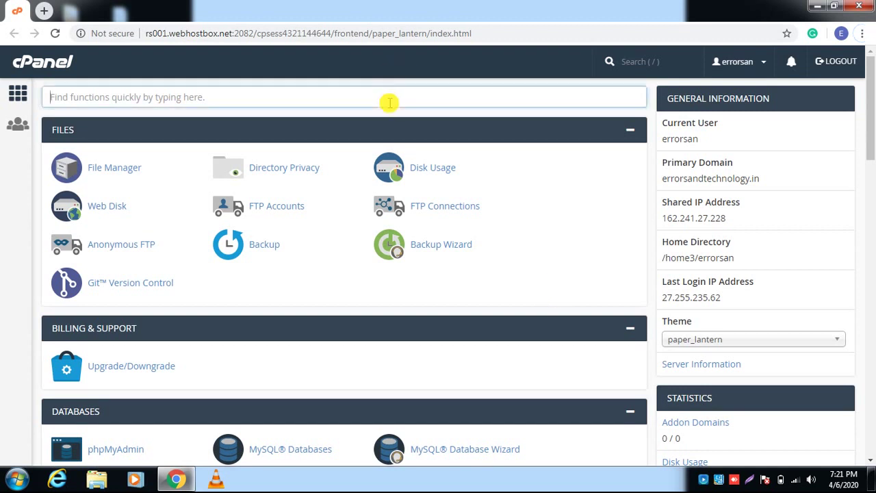
{"action": "type", "text": "sub"}
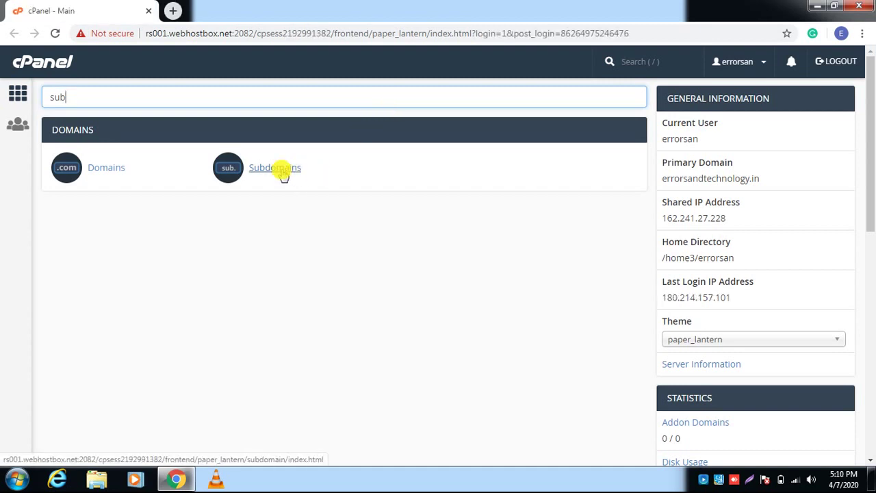
{"action": "middle_click", "coordinate": [283, 171]}
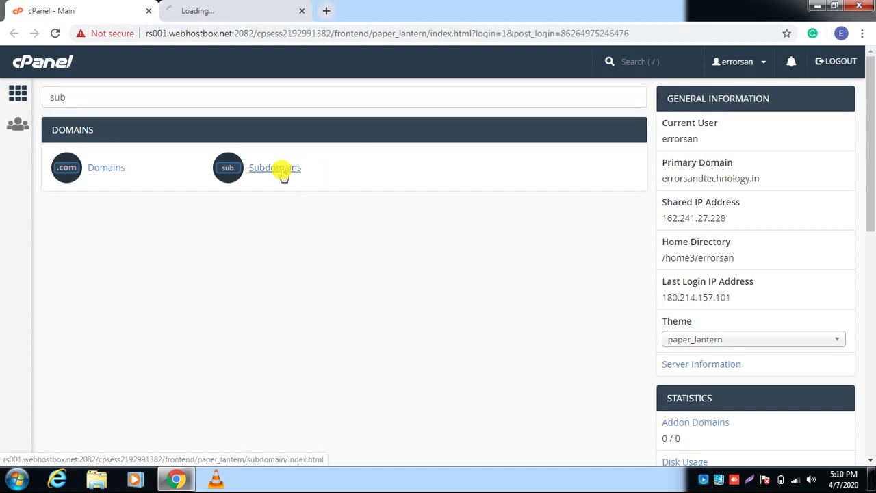
{"action": "left_click", "coordinate": [247, 10]}
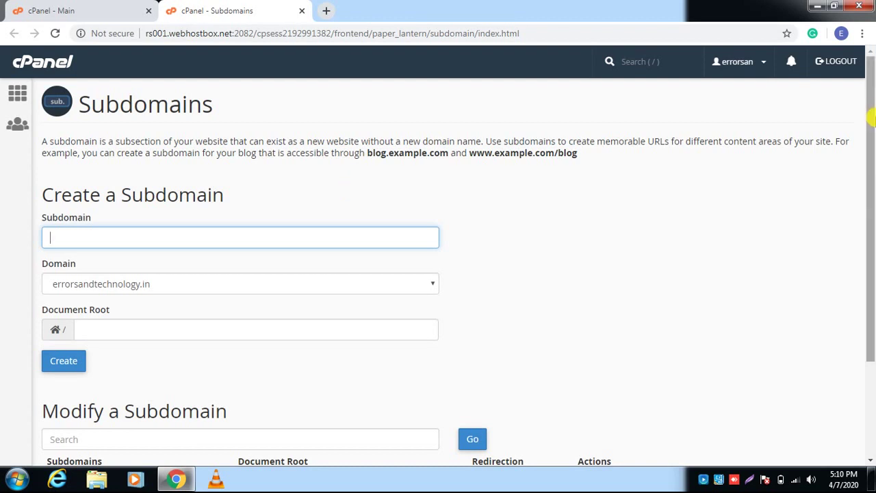
{"action": "left_click_drag", "start_coordinate": [871, 116], "coordinate": [872, 226]}
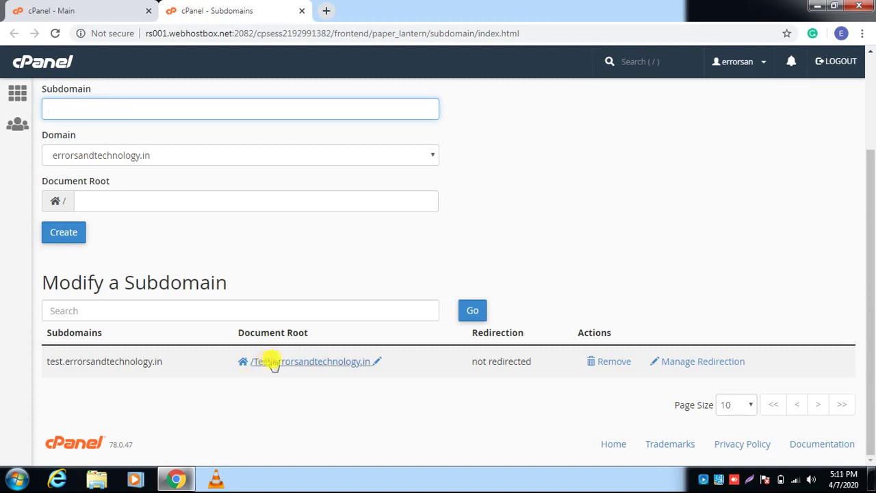
{"action": "left_click", "coordinate": [298, 368]}
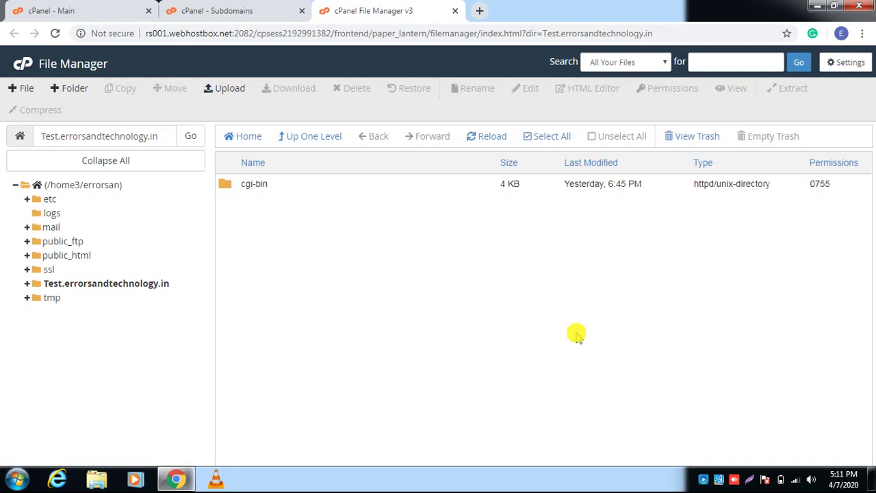
Step: Copy test.errorsandtechnology.in into a new tab and load it, showing an Index of / listing
{"action": "left_click", "coordinate": [236, 8]}
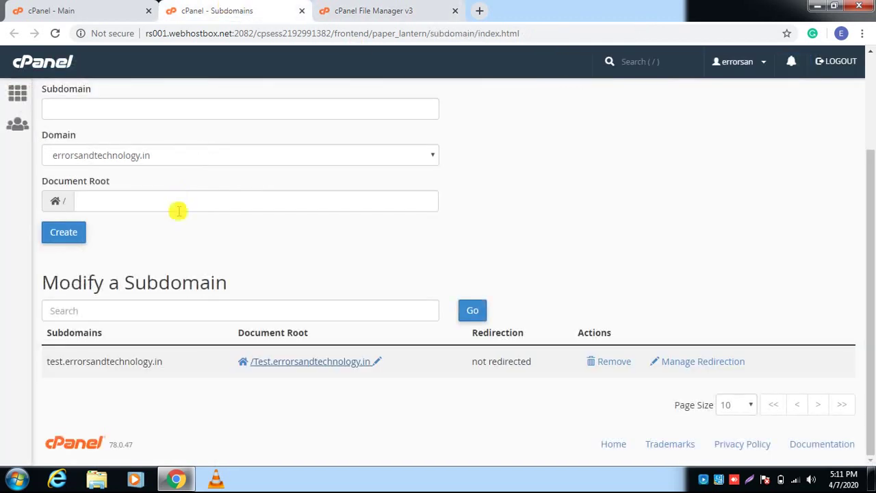
{"action": "double_click", "coordinate": [111, 364]}
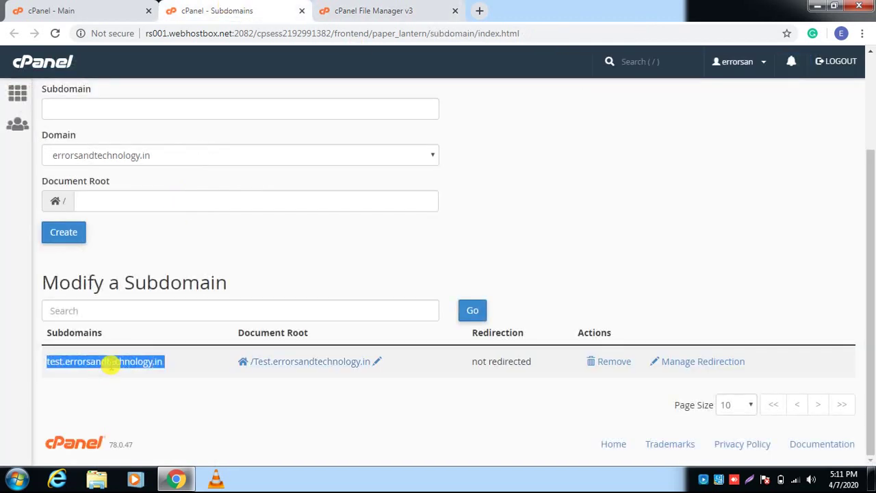
{"action": "key", "text": "ctrl+c"}
{"action": "key", "text": "ctrl+t"}
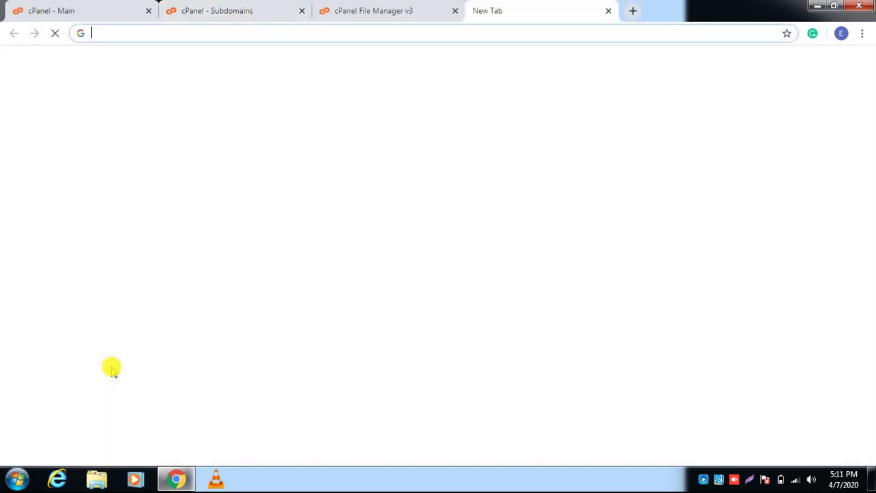
{"action": "key", "text": "ctrl+v"}
{"action": "key", "text": "Return"}
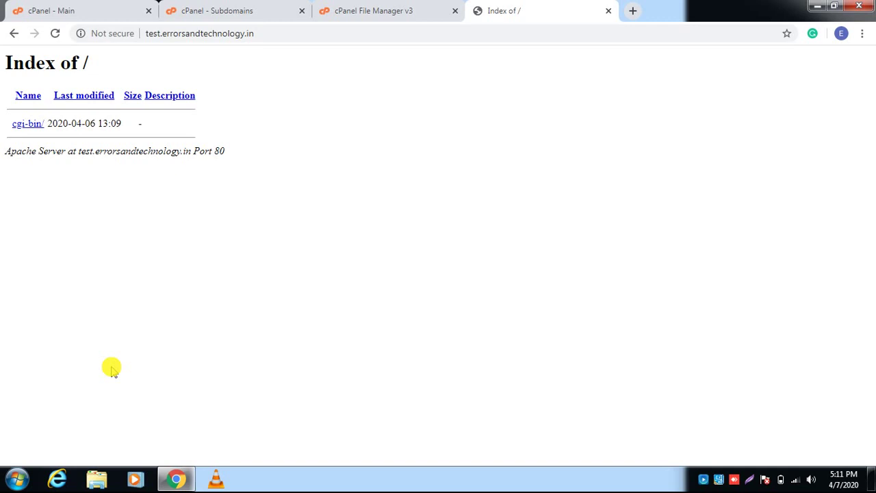
{"action": "left_click", "coordinate": [346, 9]}
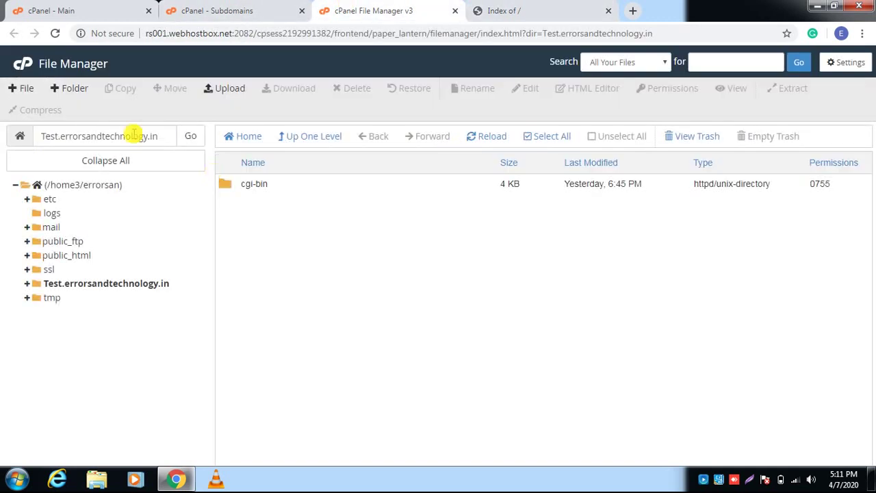
Step: Create a new file named index.php in the subdomain folder
{"action": "left_click", "coordinate": [26, 90]}
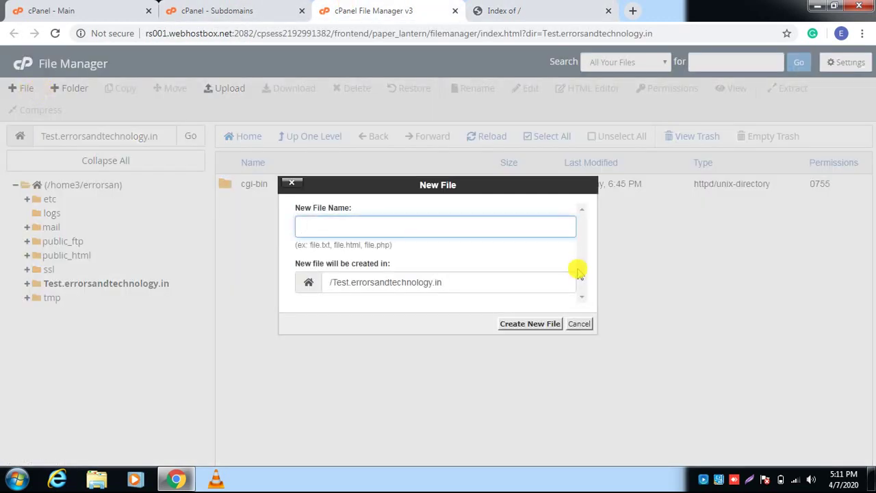
{"action": "type", "text": "index"}
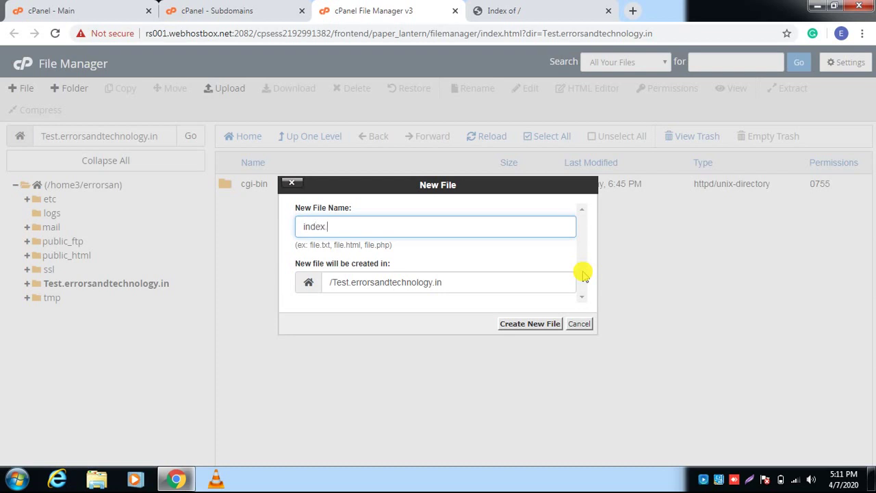
{"action": "type", "text": ".php"}
{"action": "left_click", "coordinate": [526, 324]}
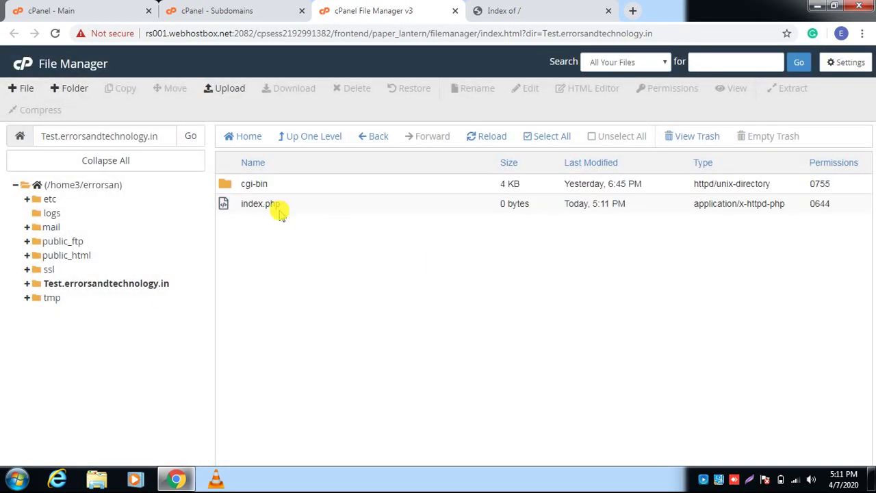
Step: Edit index.php to contain the text 'Testing' and save the changes
{"action": "left_click", "coordinate": [280, 214]}
{"action": "right_click", "coordinate": [280, 213]}
{"action": "left_click", "coordinate": [295, 258]}
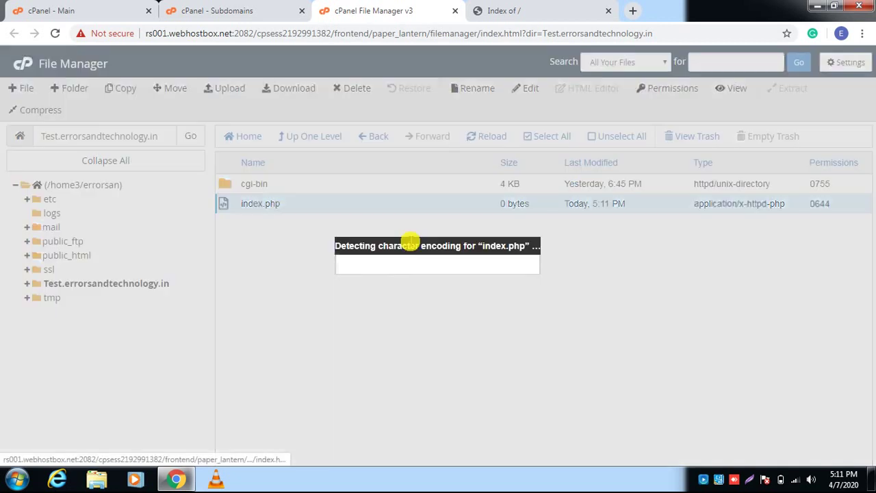
{"action": "left_click", "coordinate": [551, 354]}
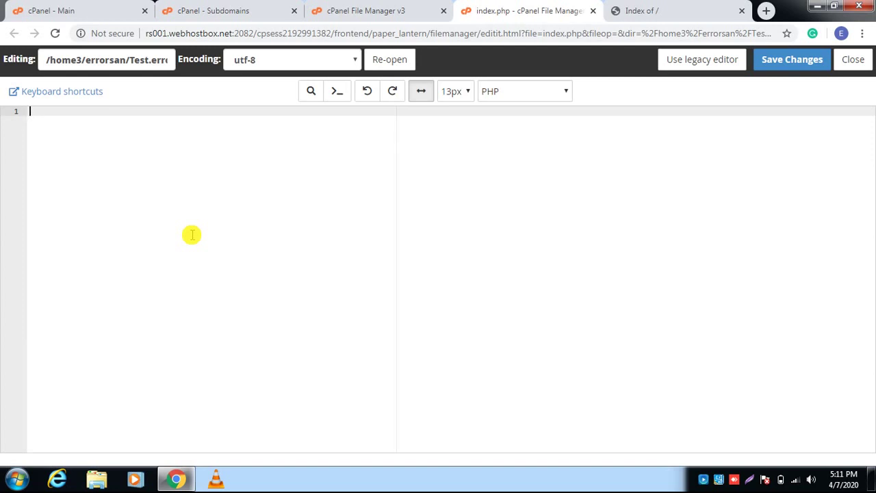
{"action": "type", "text": "Testing"}
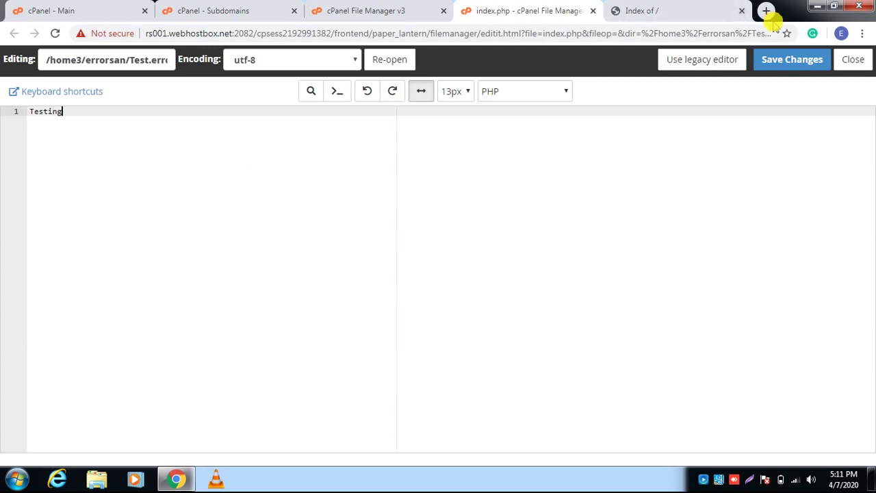
{"action": "left_click", "coordinate": [797, 62]}
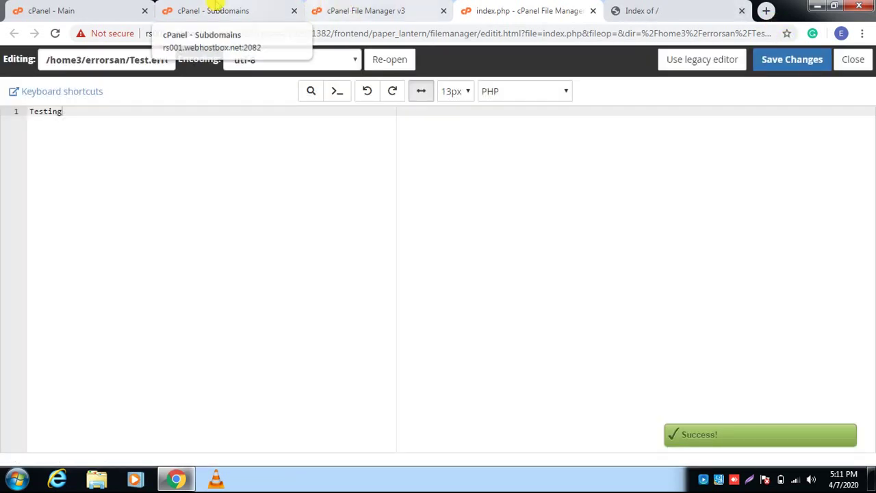
{"action": "left_click", "coordinate": [214, 8]}
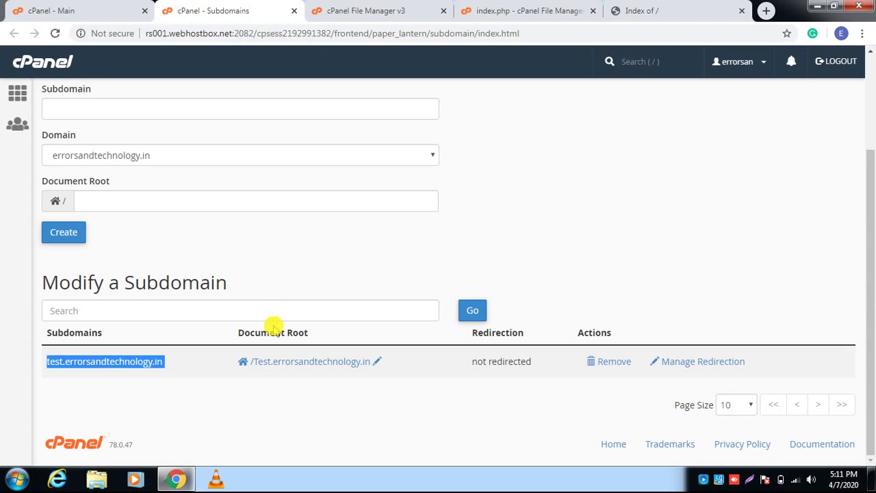
Step: Paste test.errorsandtechnology.in into a new incognito window and load it
{"action": "key", "text": "ctrl+shift+n"}
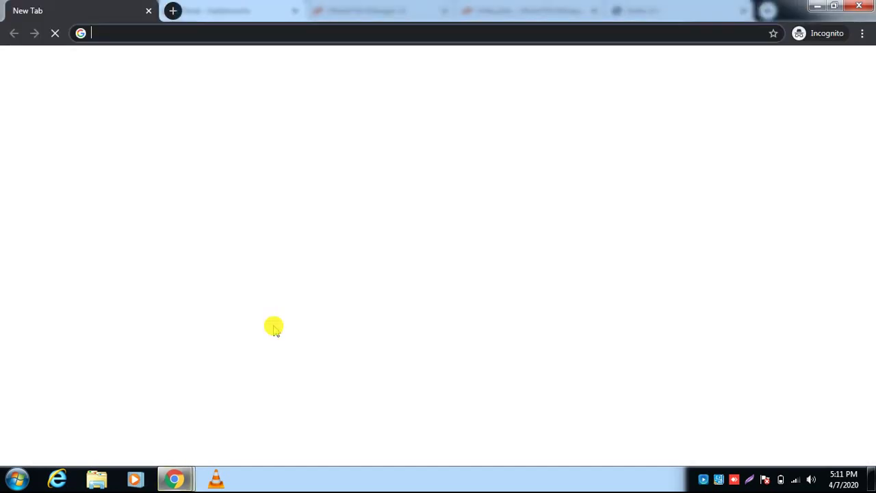
{"action": "key", "text": "ctrl+v"}
{"action": "key", "text": "Return"}
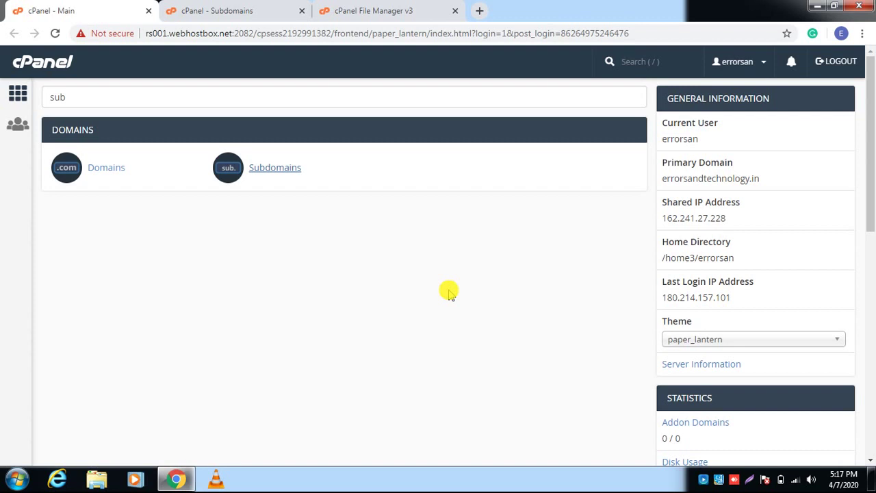
Step: Close the duplicate File Manager tab and return to the Subdomains page
{"action": "left_click", "coordinate": [251, 10]}
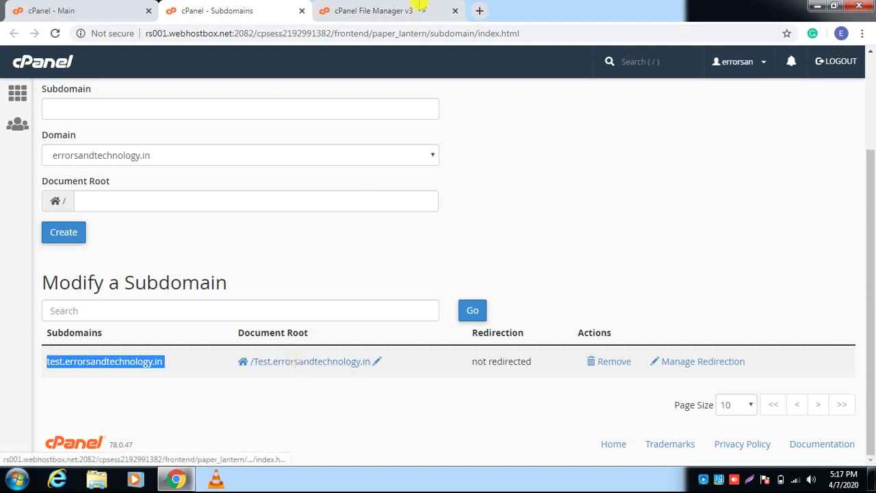
{"action": "left_click", "coordinate": [322, 361]}
{"action": "left_click", "coordinate": [547, 11]}
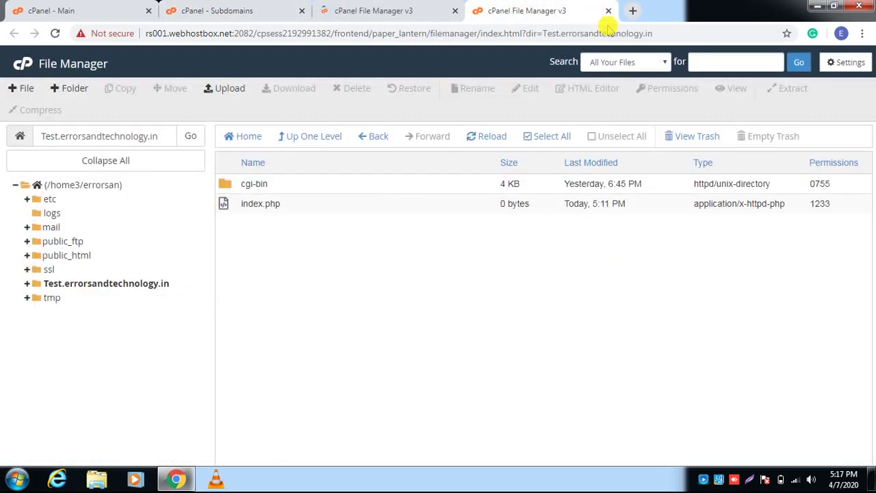
{"action": "left_click", "coordinate": [607, 11]}
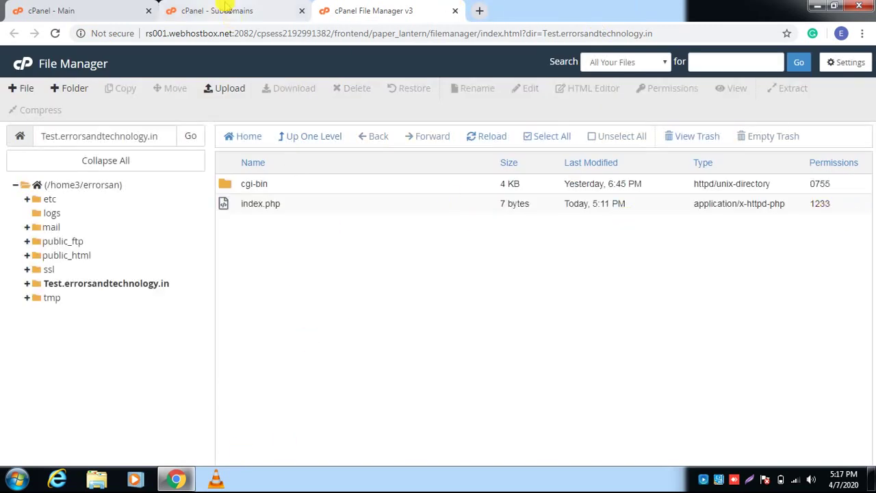
{"action": "left_click", "coordinate": [217, 10]}
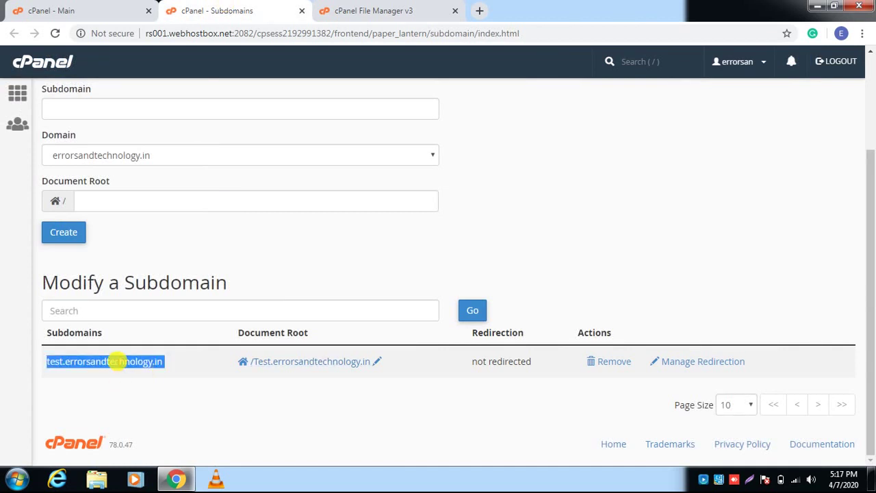
Step: Load the subdomain in an incognito window, see ERROR 403 - FORBIDDEN, and close it
{"action": "key", "text": "ctrl+shift+n"}
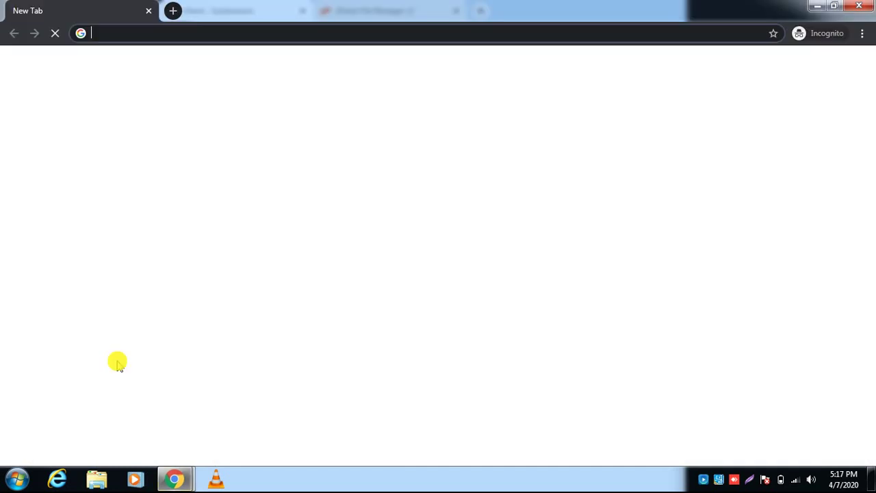
{"action": "key", "text": "ctrl+v"}
{"action": "key", "text": "Return"}
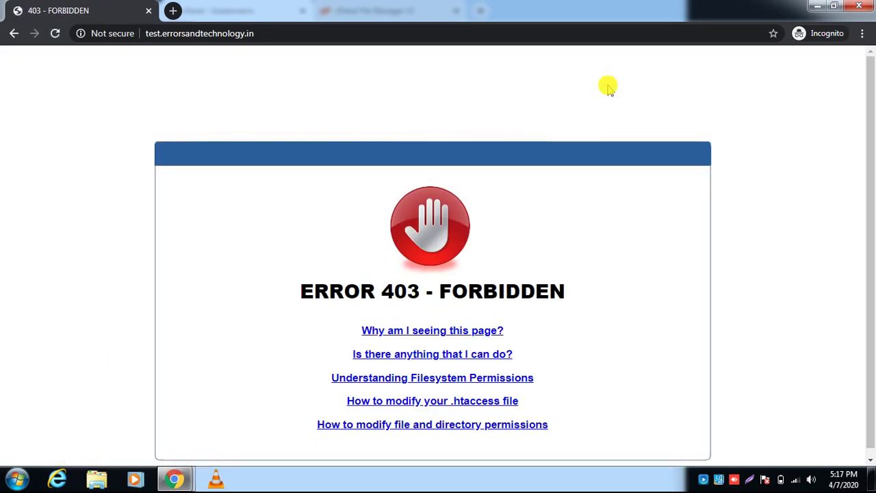
{"action": "left_click", "coordinate": [859, 6]}
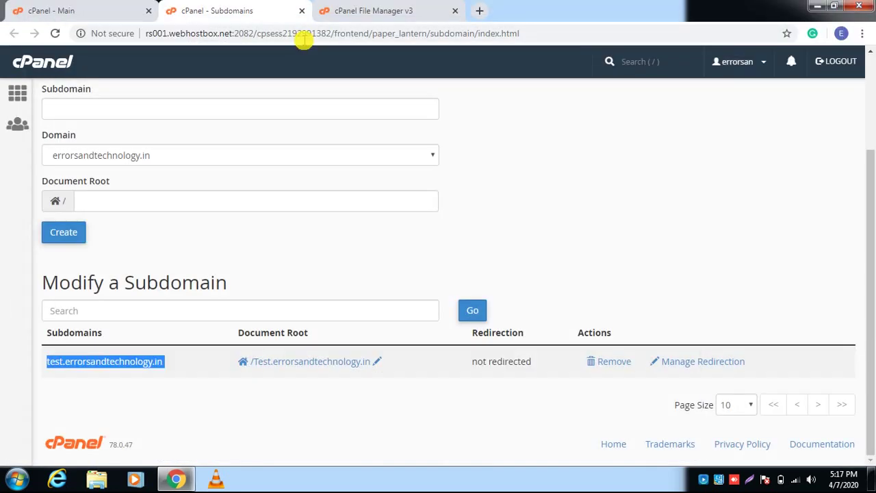
Step: Change index.php's permissions from 1233 to 0644 in File Manager
{"action": "left_click", "coordinate": [351, 8]}
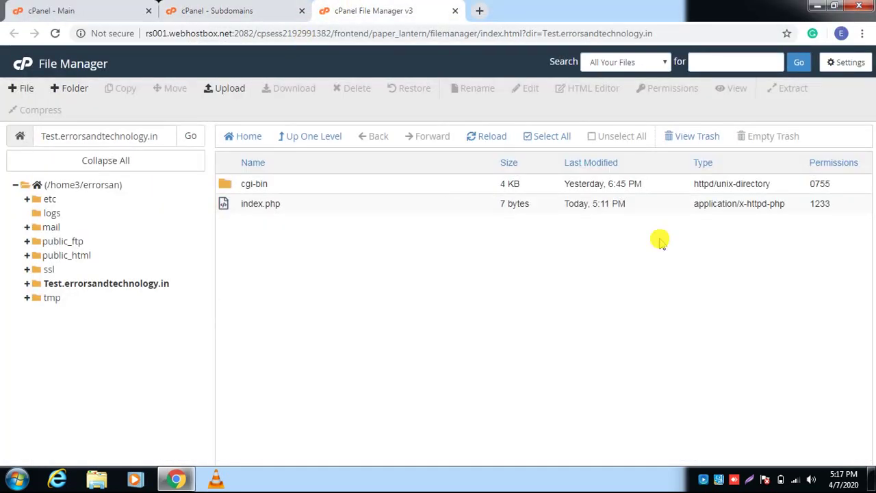
{"action": "double_click", "coordinate": [821, 204]}
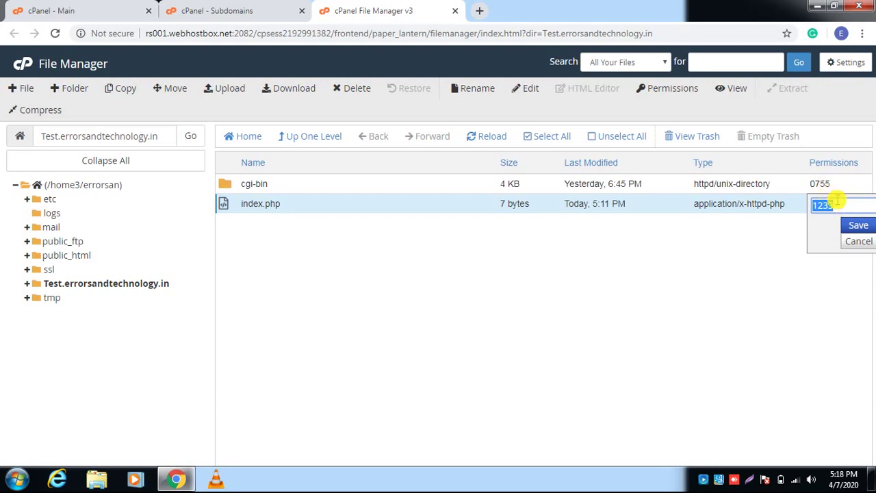
{"action": "key", "text": "BackSpace"}
{"action": "type", "text": "0644"}
{"action": "key", "text": "Return"}
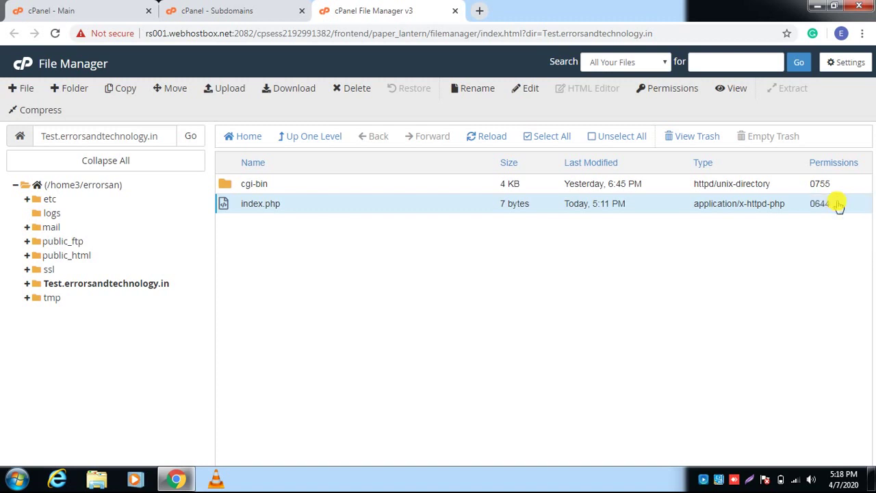
Step: Reload test.errorsandtechnology.in in a new incognito window to recheck it
{"action": "left_click", "coordinate": [236, 8]}
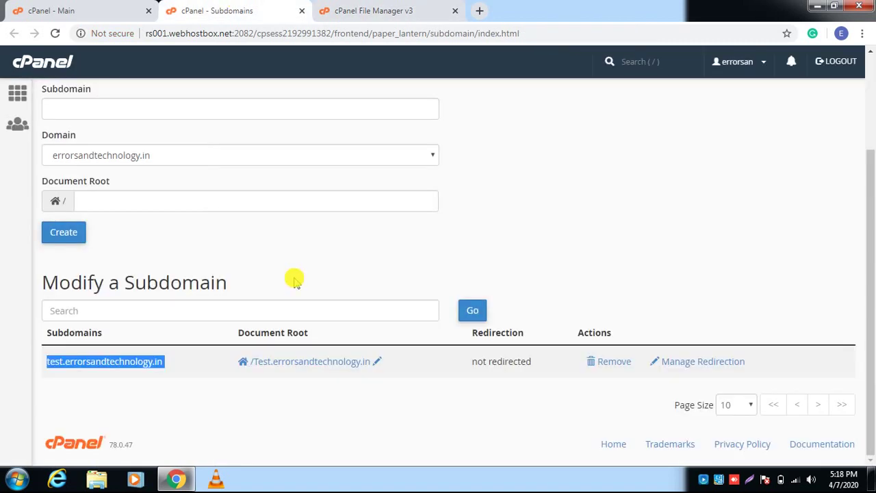
{"action": "key", "text": "ctrl+shift+n"}
{"action": "key", "text": "ctrl+v"}
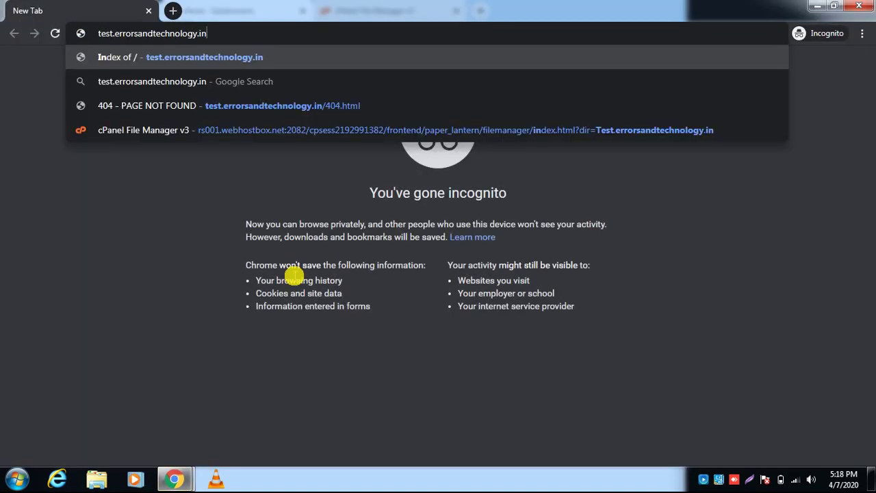
{"action": "key", "text": "Return"}
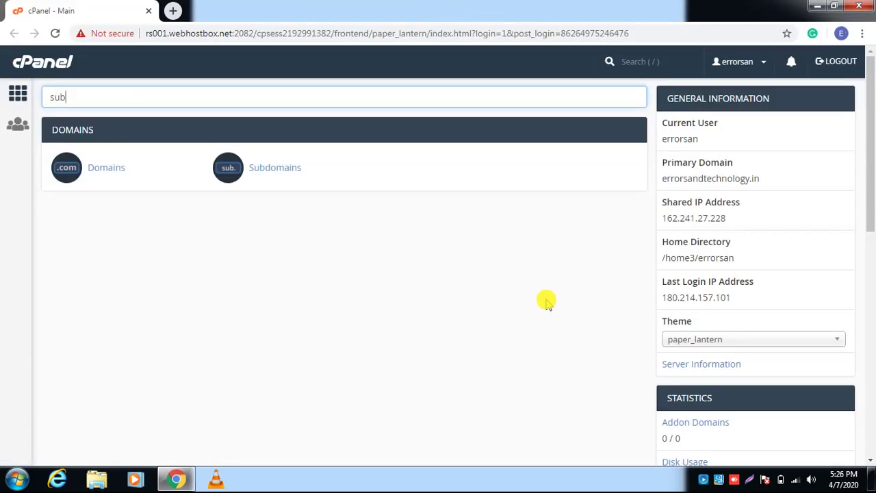
Step: Load the subdomain in a new tab, see its Index of / listing, then open its document root
{"action": "left_click", "coordinate": [272, 169]}
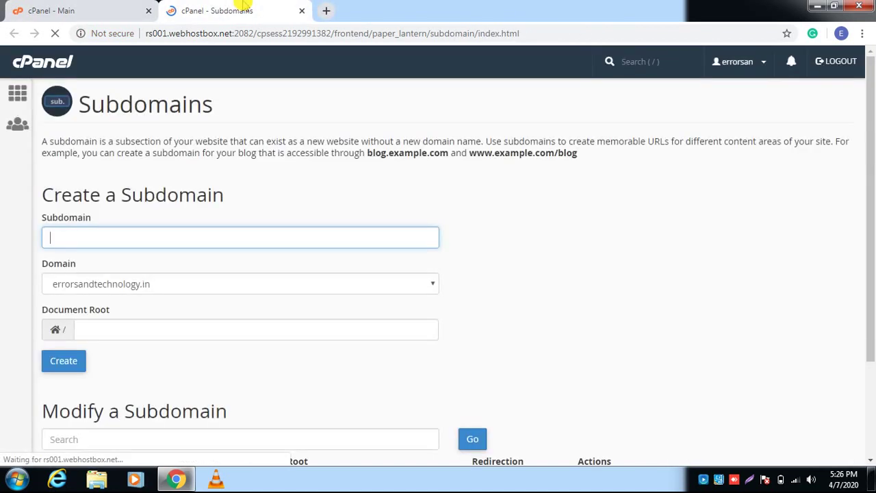
{"action": "scroll", "coordinate": [870, 262], "scroll_direction": "down", "scroll_amount": 2}
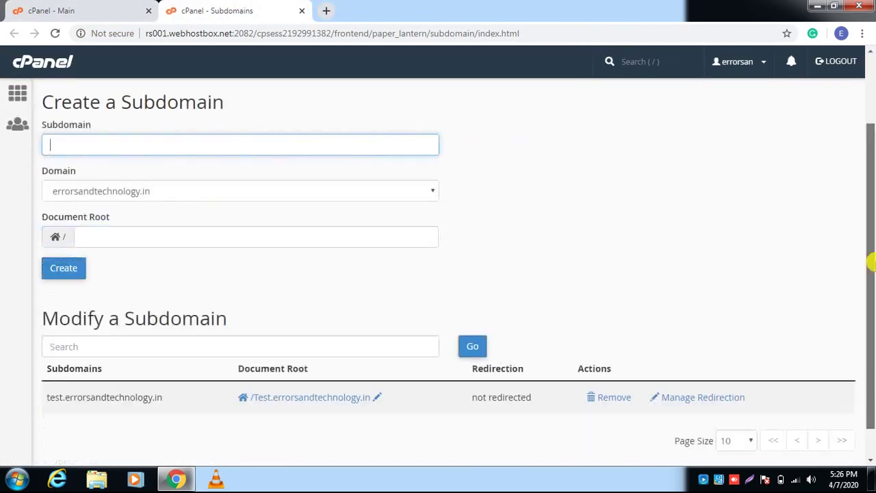
{"action": "triple_click", "coordinate": [137, 361]}
{"action": "key", "text": "ctrl+c"}
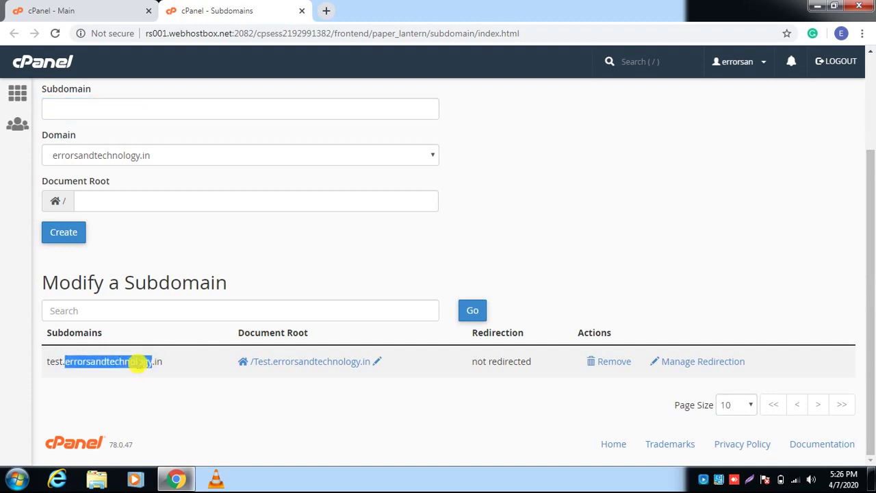
{"action": "key", "text": "ctrl+t"}
{"action": "key", "text": "ctrl+v"}
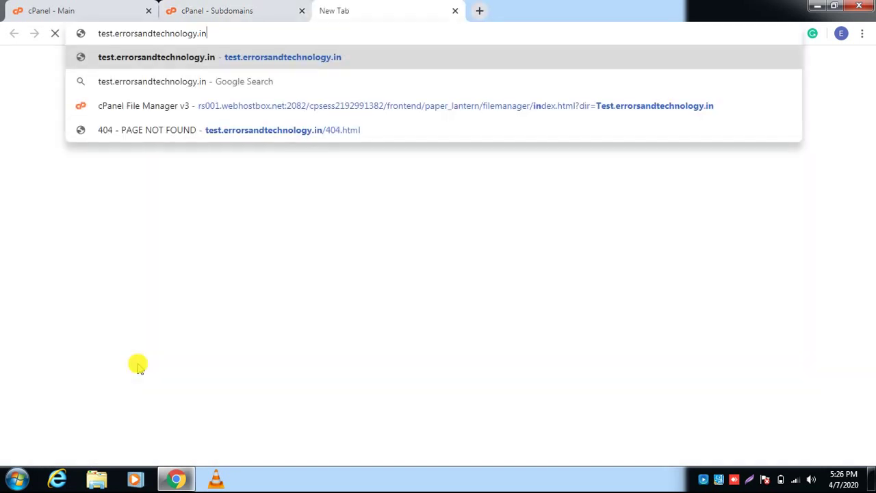
{"action": "key", "text": "Return"}
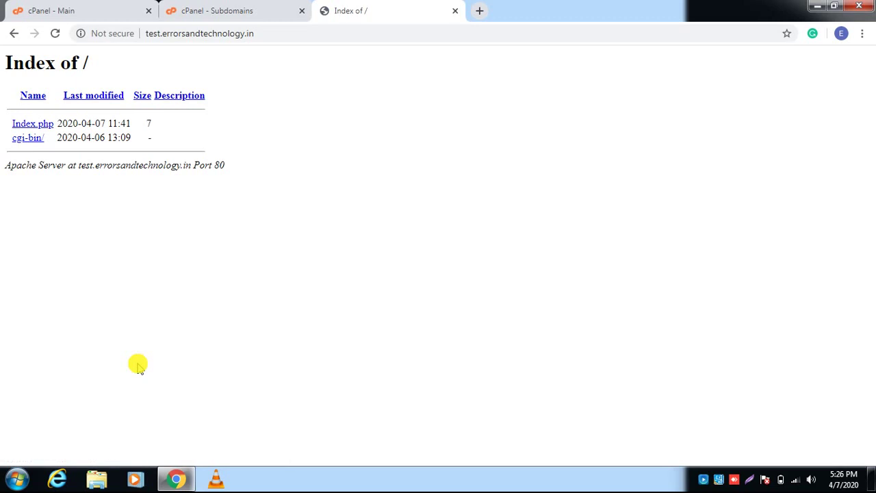
{"action": "key", "text": "ctrl+w"}
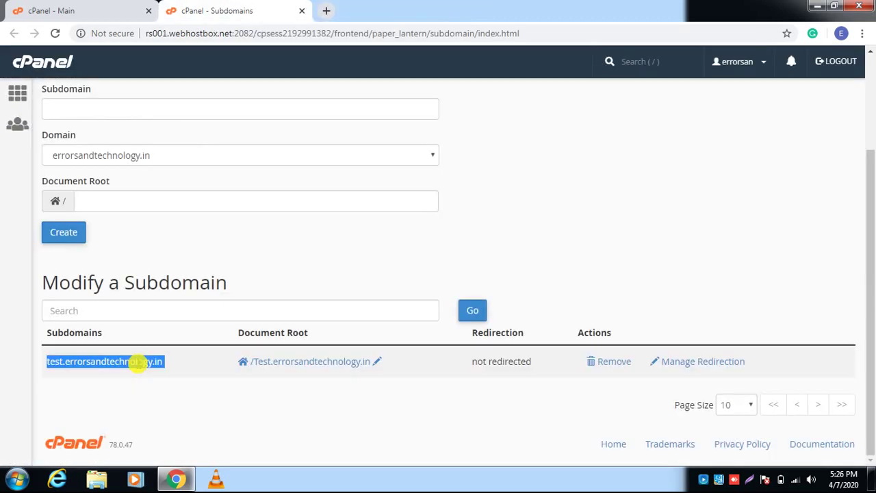
{"action": "left_click", "coordinate": [281, 362]}
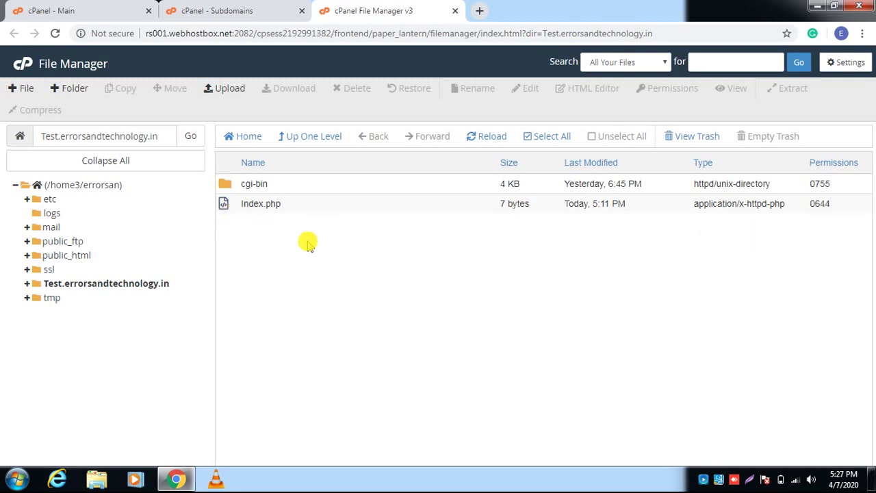
Step: Rename Index.php to lowercase index.php
{"action": "left_click", "coordinate": [249, 204]}
{"action": "left_click", "coordinate": [250, 205]}
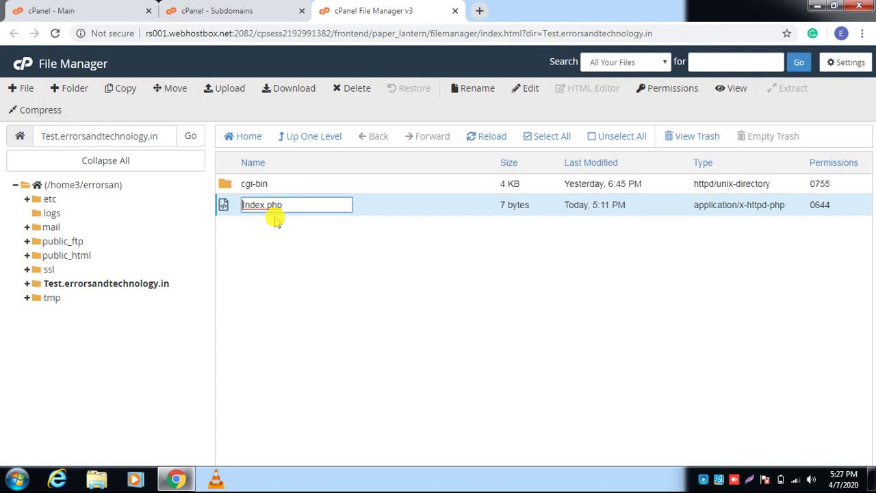
{"action": "key", "text": "Delete"}
{"action": "type", "text": "i"}
{"action": "key", "text": "Return"}
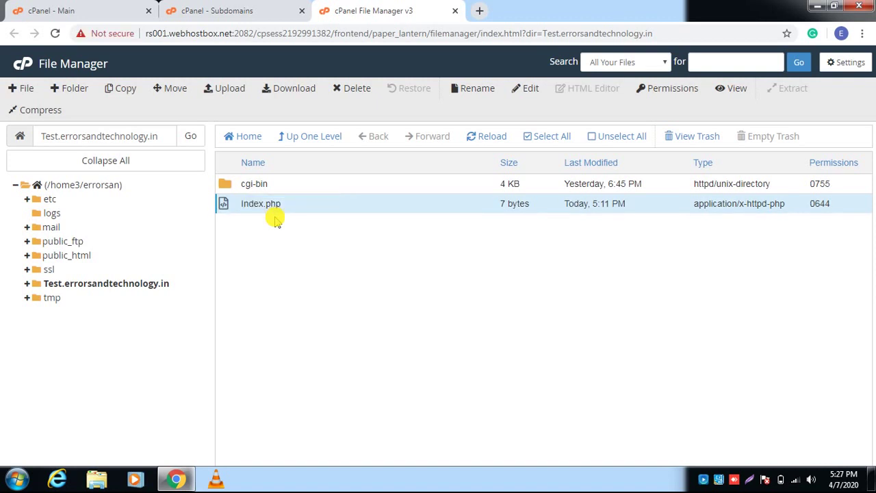
Step: Load test.errorsandtechnology.in in a new tab, now showing 'Testing'
{"action": "left_click", "coordinate": [233, 9]}
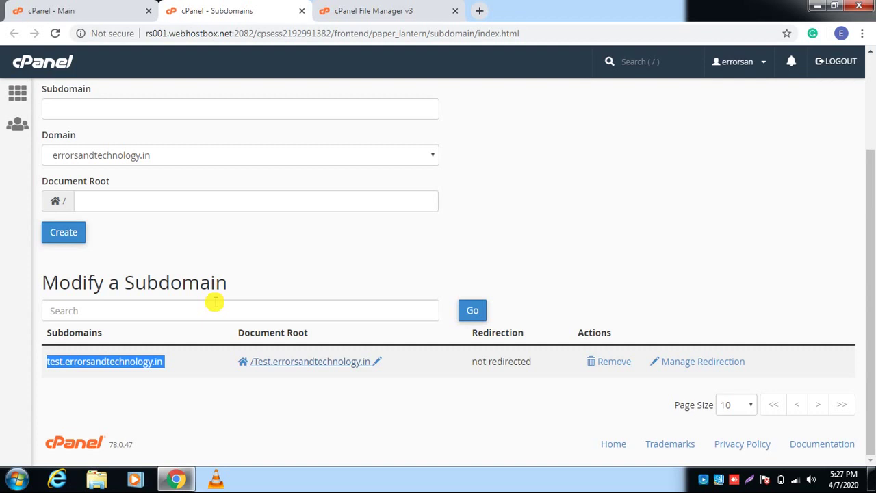
{"action": "key", "text": "ctrl+t"}
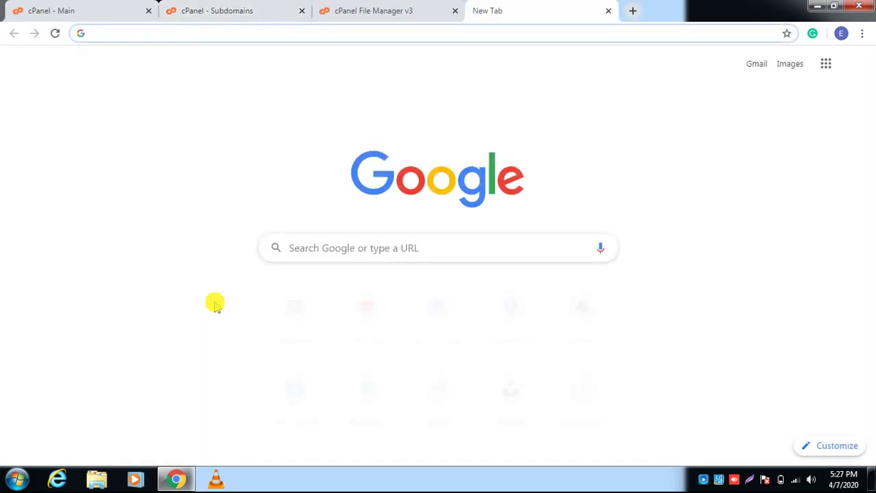
{"action": "key", "text": "ctrl+v"}
{"action": "key", "text": "Return"}
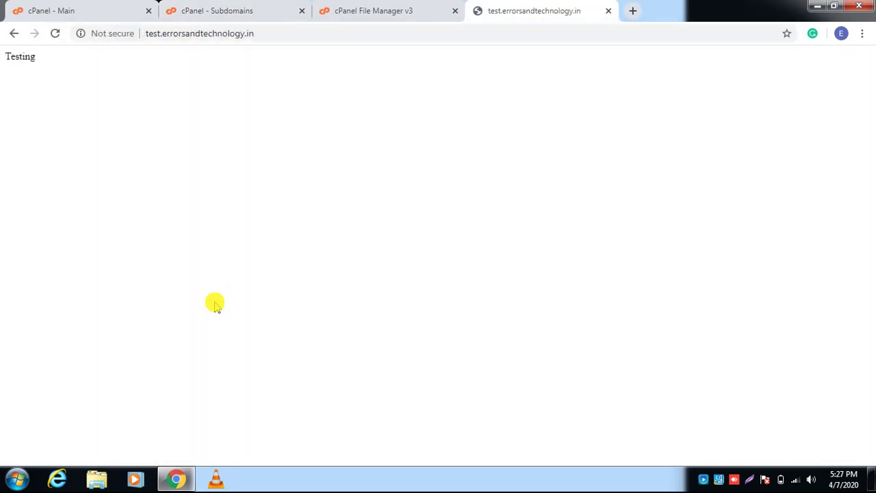